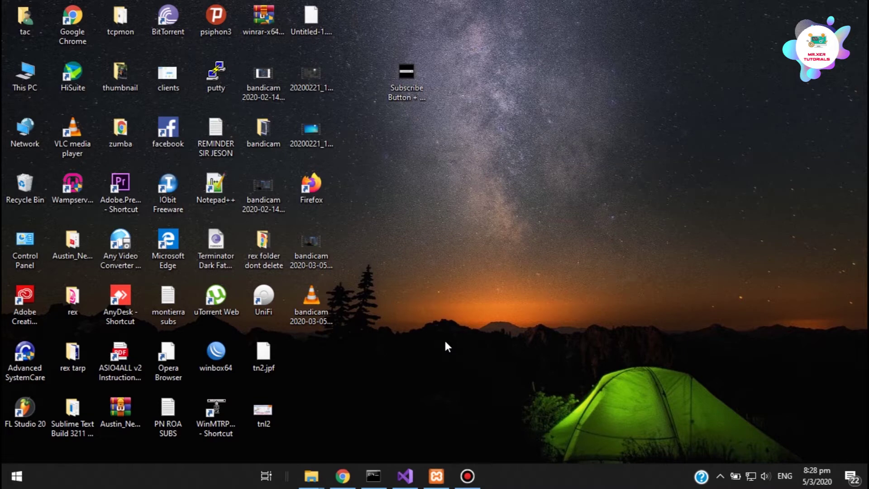
# - Check the server modules in the XAMPP Control Panel and view the tables of the db_cr database in phpMyAdmin
pyautogui.click(437, 476)
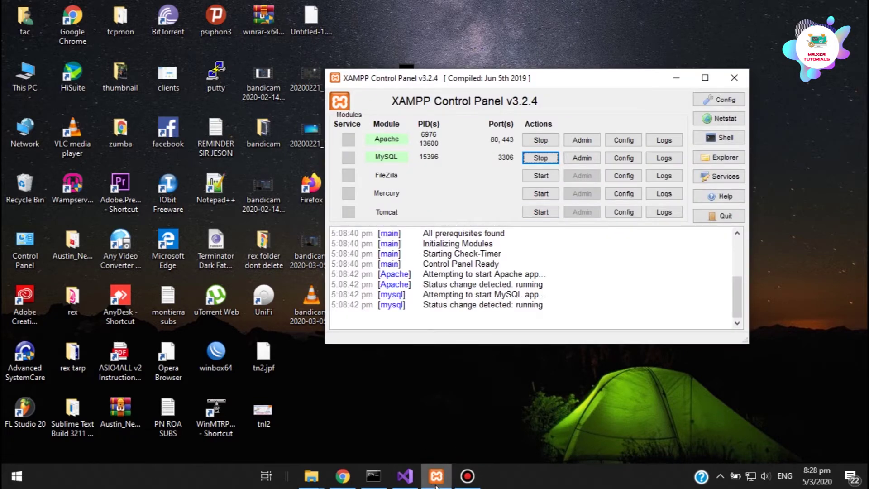
pyautogui.click(438, 481)
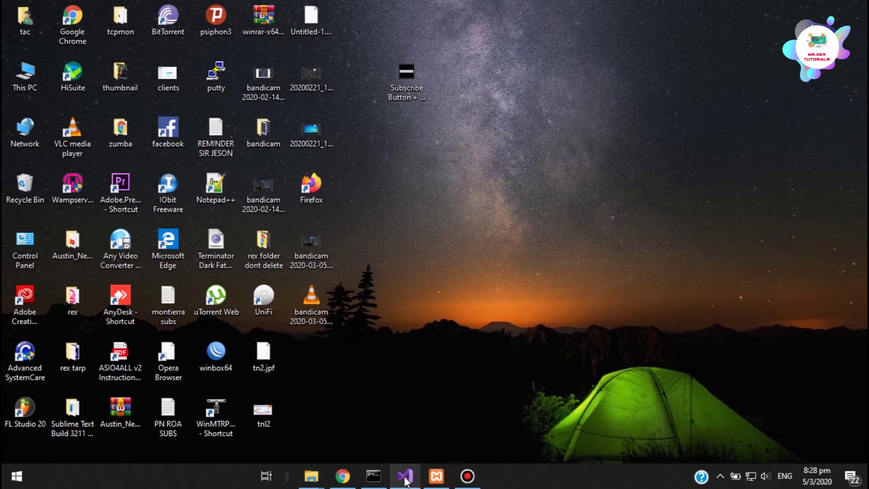
pyautogui.click(352, 480)
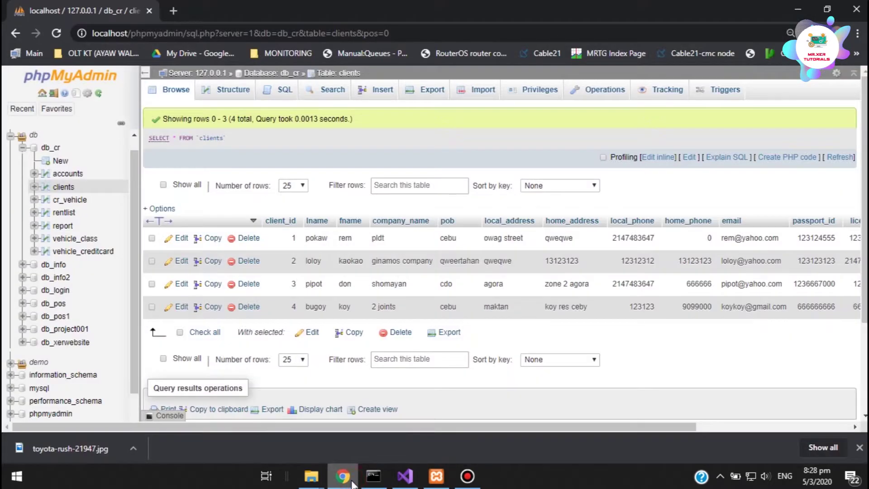
pyautogui.click(50, 147)
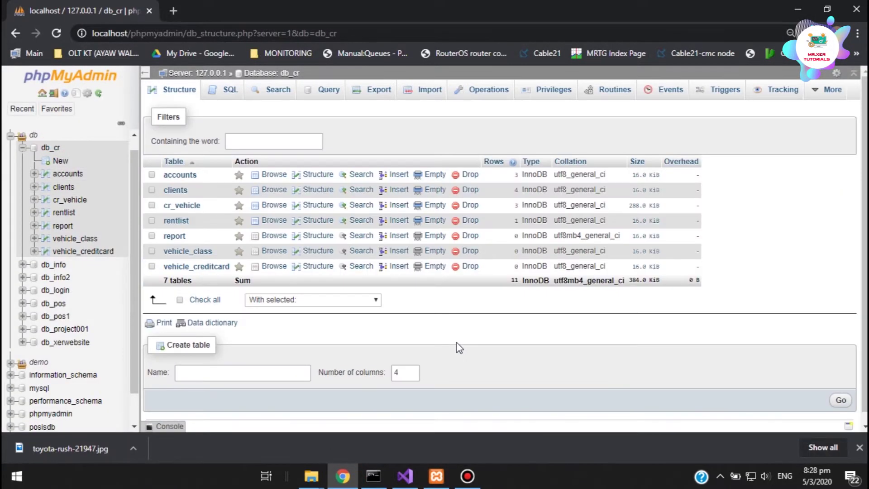
# - Switch to Visual Studio, run the CarRental project and clear other windows out of the way
pyautogui.click(405, 476)
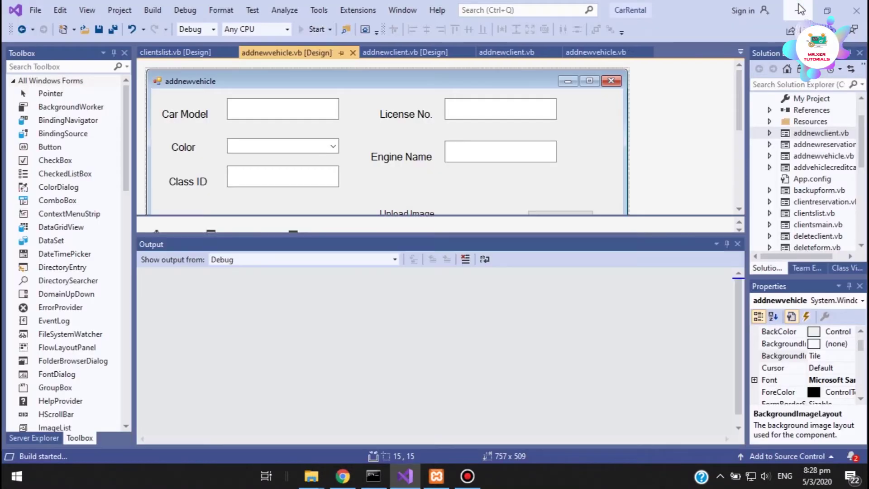
pyautogui.click(343, 476)
pyautogui.press('super+d')
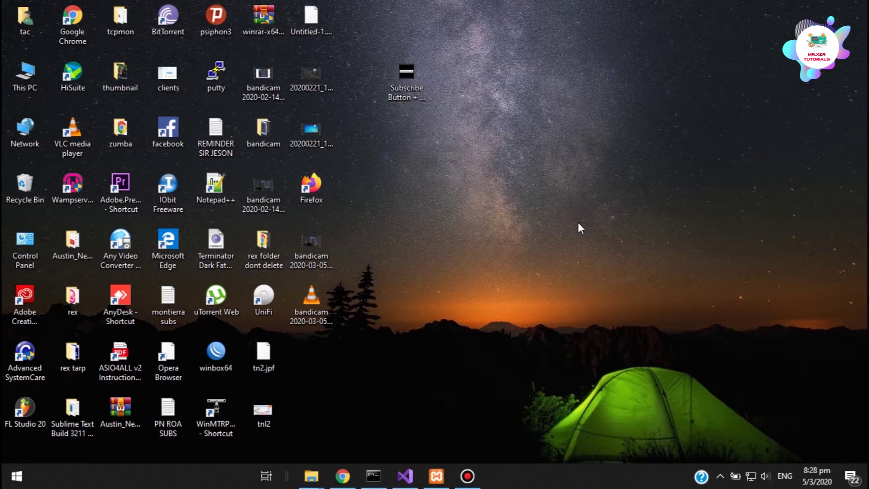
pyautogui.click(408, 476)
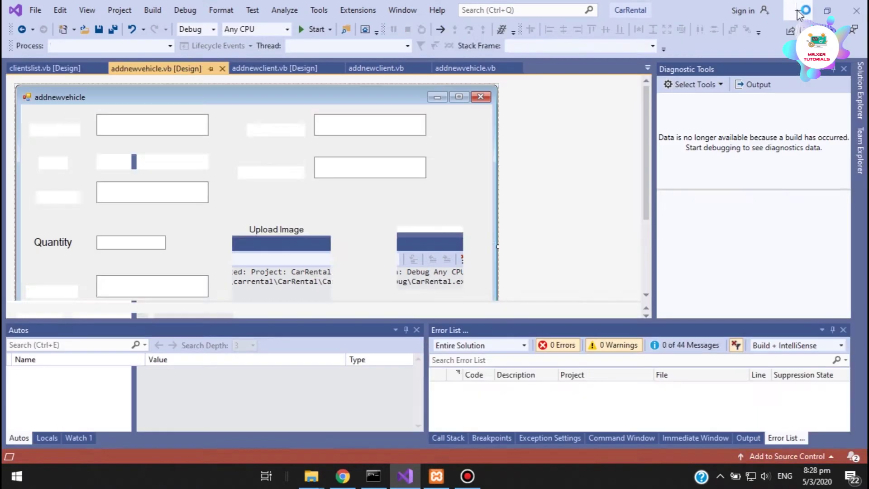
pyautogui.click(828, 10)
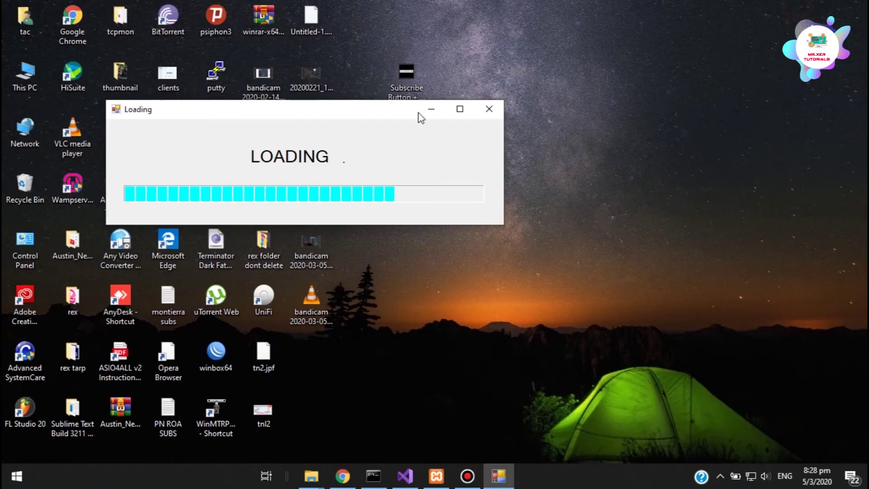
# - Log in to the CarRental application as Admin with the username admin and the account password
pyautogui.click(351, 138)
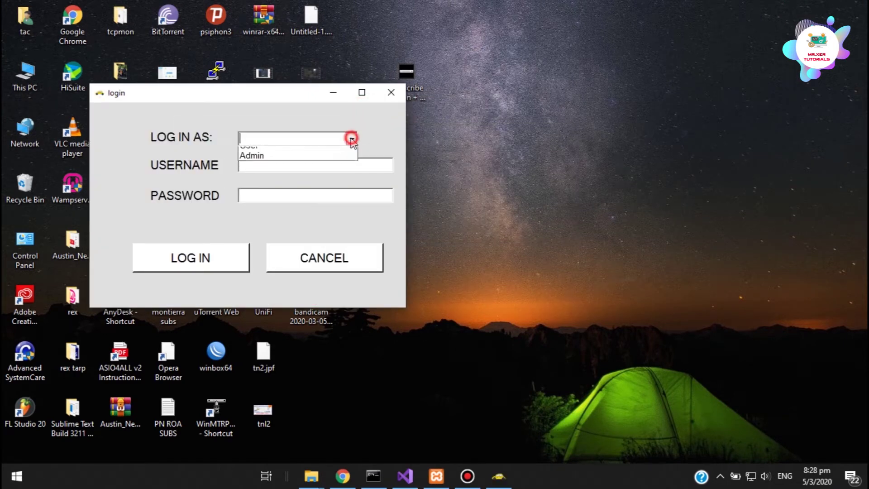
pyautogui.click(336, 154)
pyautogui.click(329, 165)
pyautogui.write('admin')
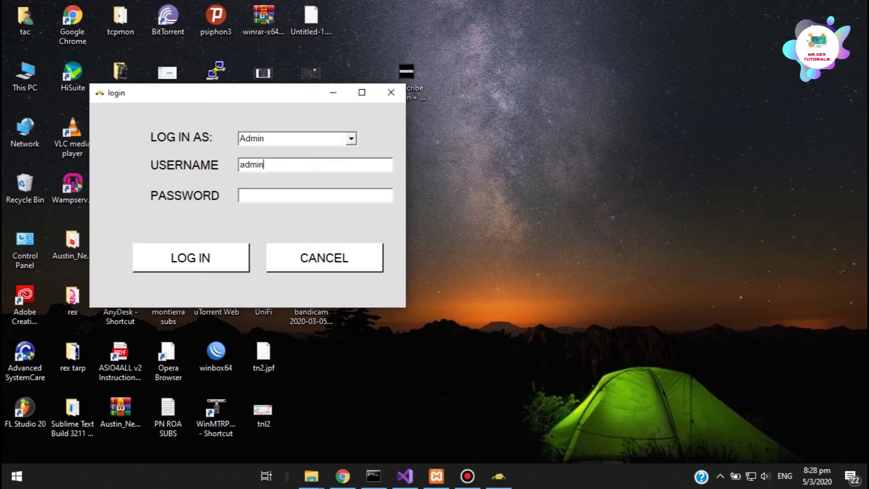
pyautogui.click(339, 195)
pyautogui.click(357, 195)
pyautogui.write('1')
pyautogui.click(218, 260)
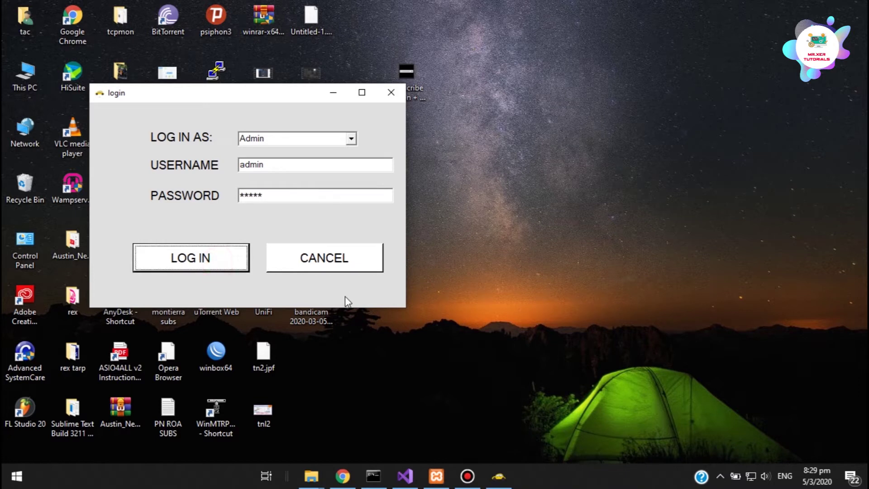
pyautogui.click(430, 280)
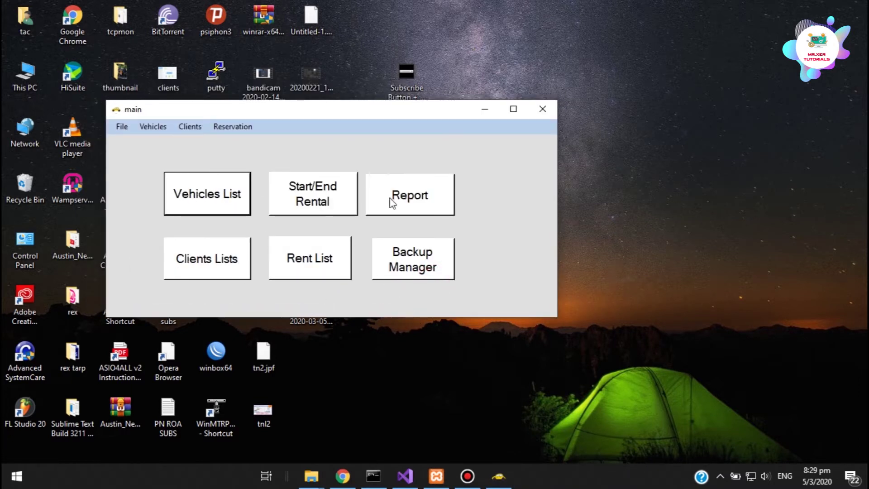
# - Move the main window clear of the desktop icons, then open the clients list and start a new client record
pyautogui.moveTo(389, 109); pyautogui.dragTo(607, 122)
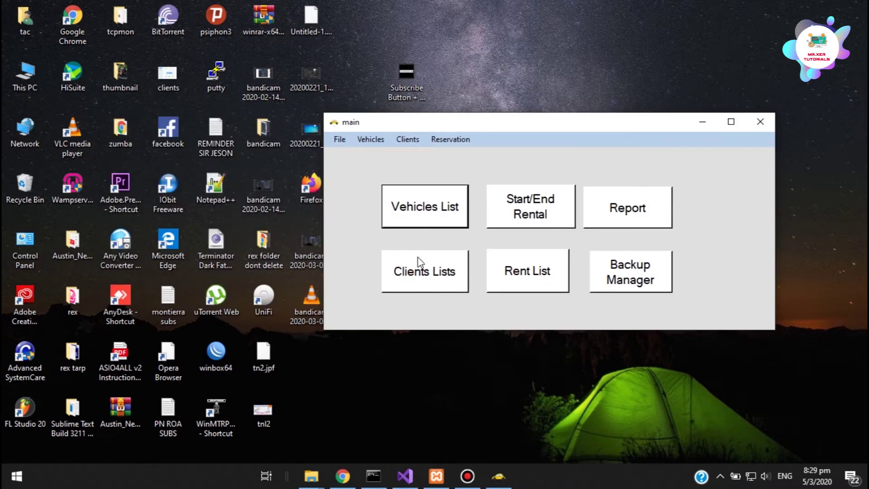
pyautogui.click(427, 277)
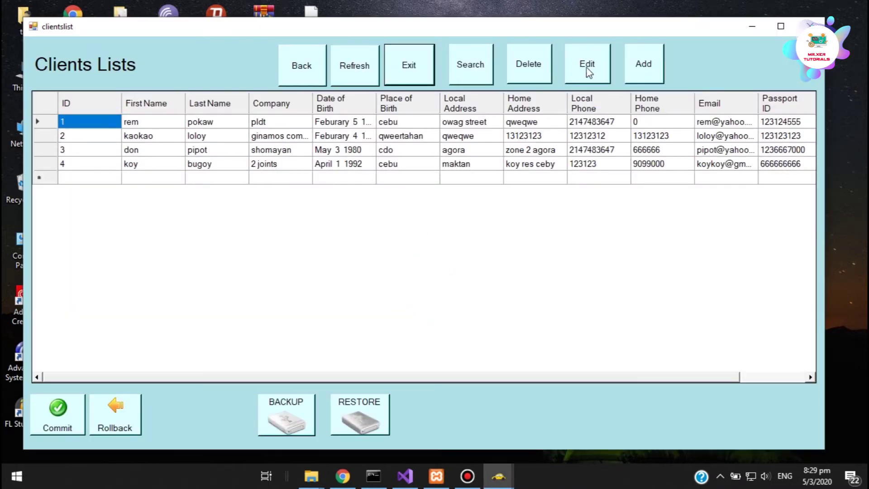
pyautogui.click(647, 70)
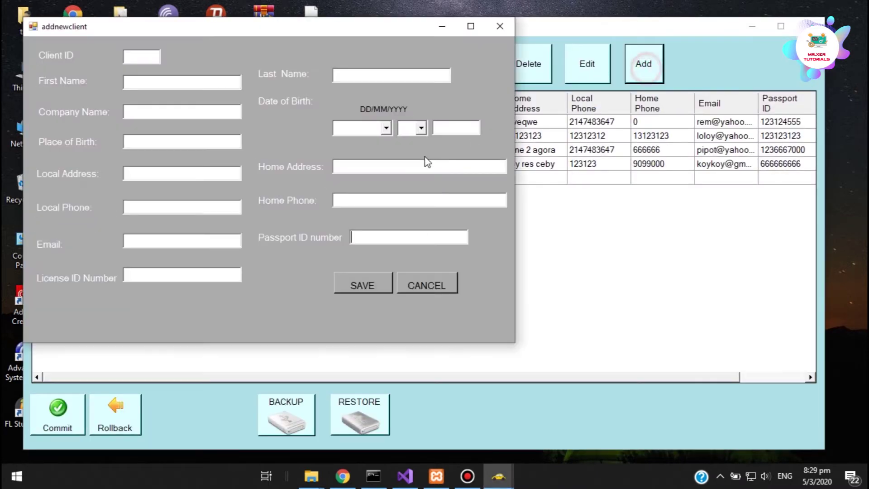
# - Enter the new client's first and last name, company name gulayan and place of birth manila
pyautogui.click(185, 83)
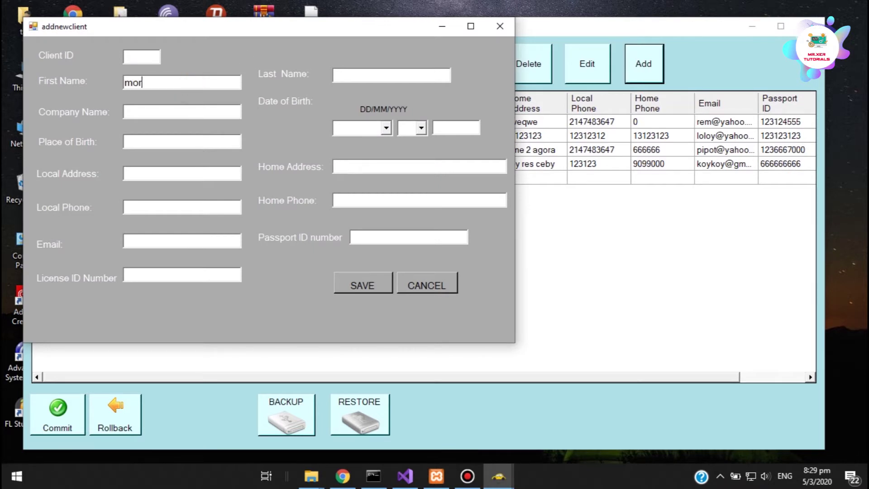
pyautogui.click(399, 75)
pyautogui.write('mora')
pyautogui.click(230, 112)
pyautogui.click(197, 141)
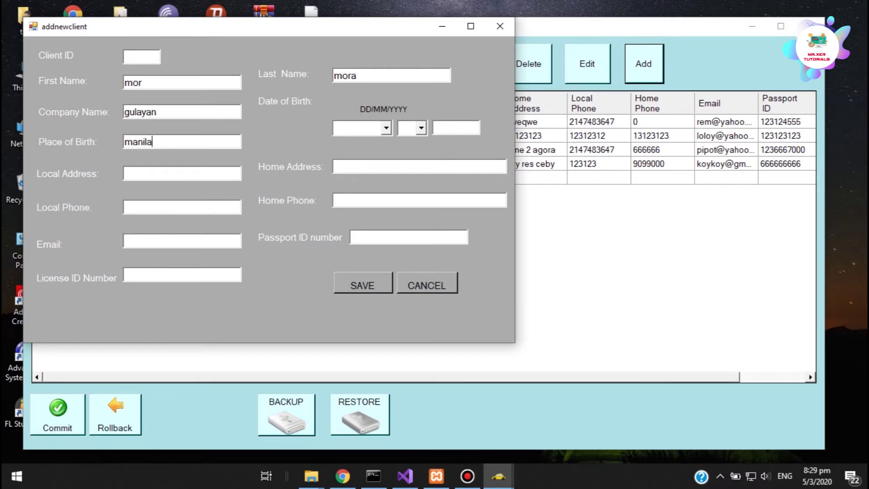
# - Fill in the new client's local and home addresses and the local and home phone numbers
pyautogui.click(181, 169)
pyautogui.click(357, 170)
pyautogui.write('tondo 55')
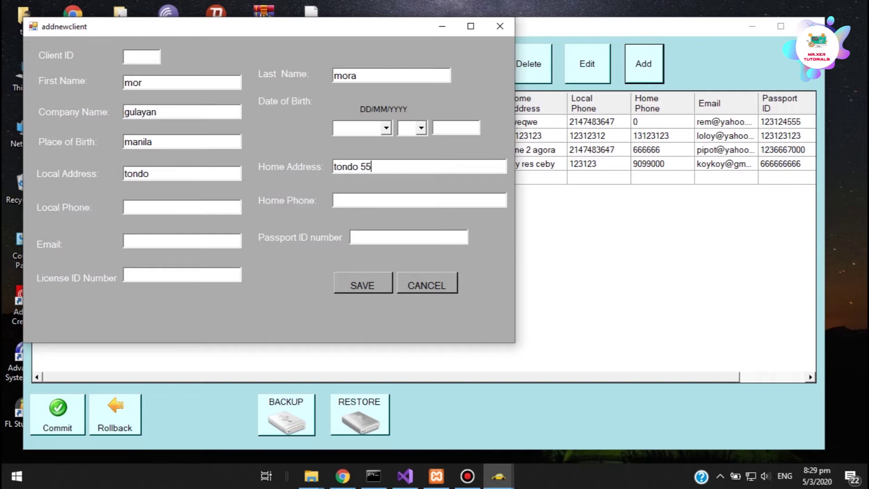
pyautogui.write('5')
pyautogui.click(178, 207)
pyautogui.write('123123123')
pyautogui.click(392, 199)
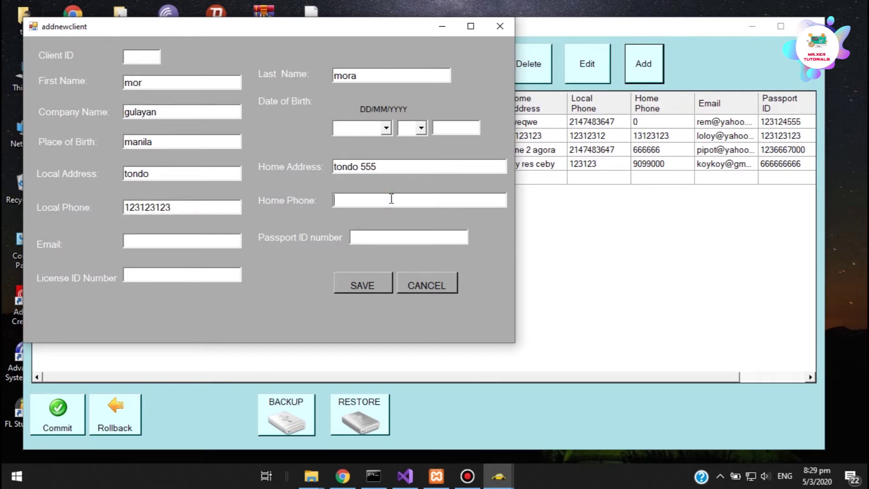
pyautogui.write('9090909')
# - Fill in the new client's e-mail, passport ID number and license ID number
pyautogui.click(210, 244)
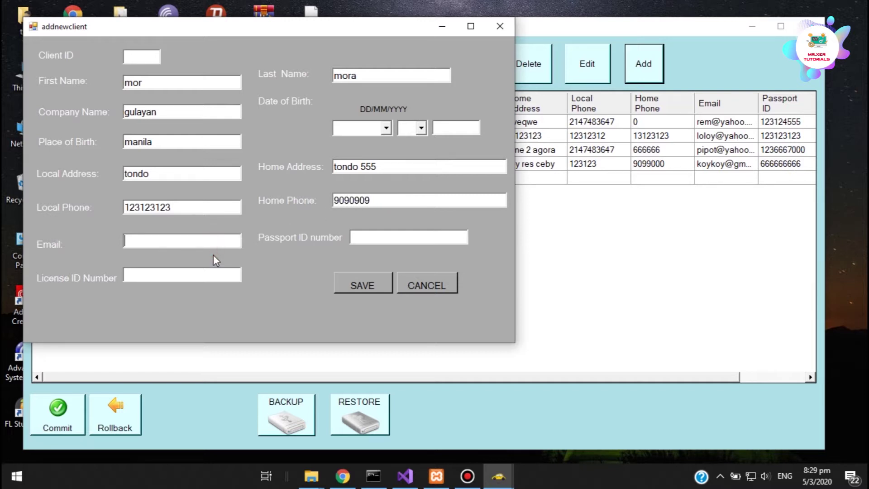
pyautogui.write('mormora@xxx.com')
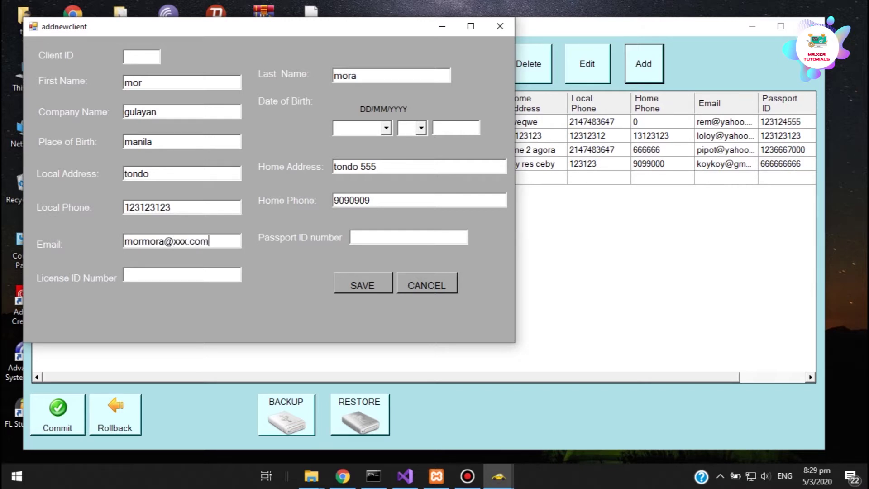
pyautogui.click(399, 234)
pyautogui.write('11113123123')
pyautogui.click(214, 274)
pyautogui.write('123123123123')
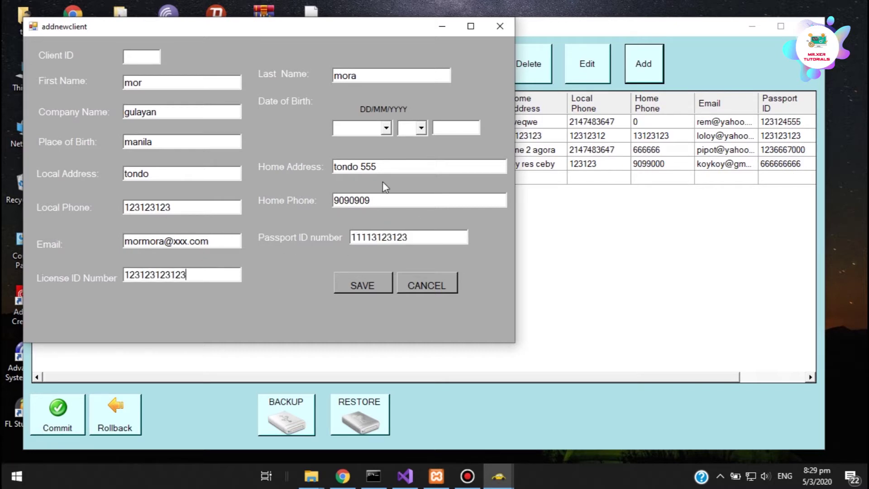
# - Set the month, day and year of the new client's date of birth
pyautogui.click(385, 128)
pyautogui.click(362, 190)
pyautogui.click(423, 125)
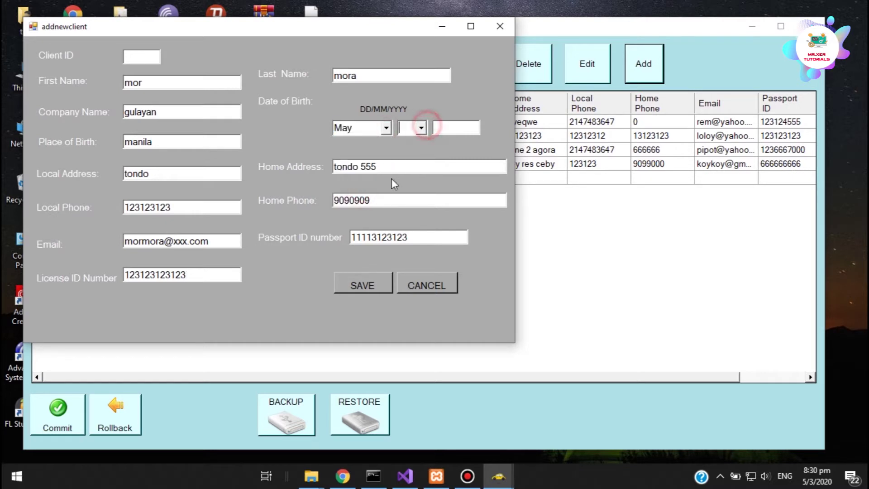
pyautogui.click(420, 128)
pyautogui.click(406, 177)
pyautogui.click(459, 128)
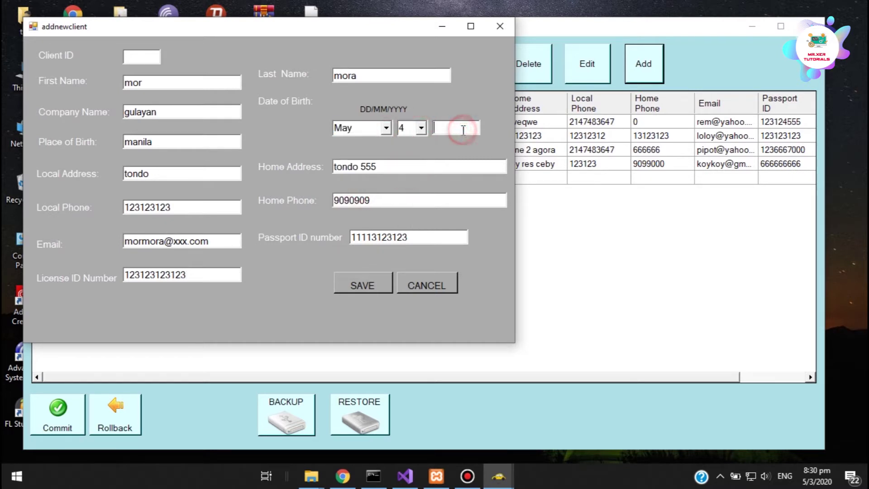
pyautogui.write('1991')
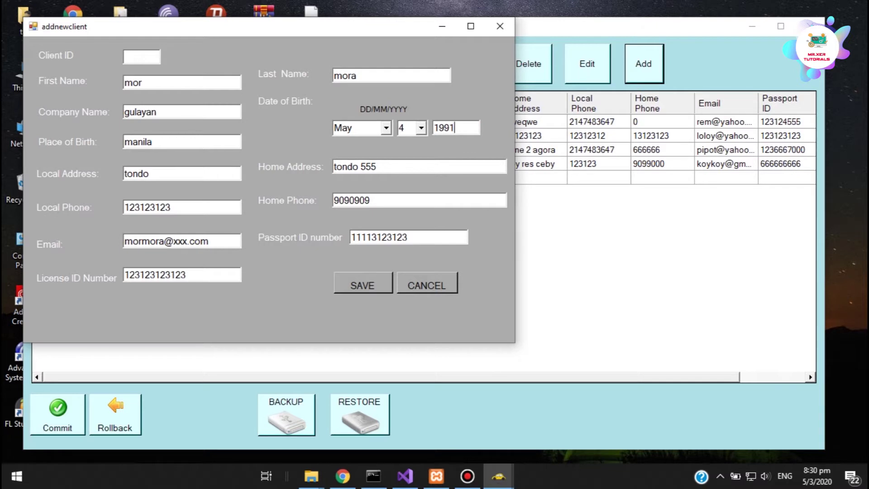
# - Save the new client record and refresh the clients list
pyautogui.click(359, 288)
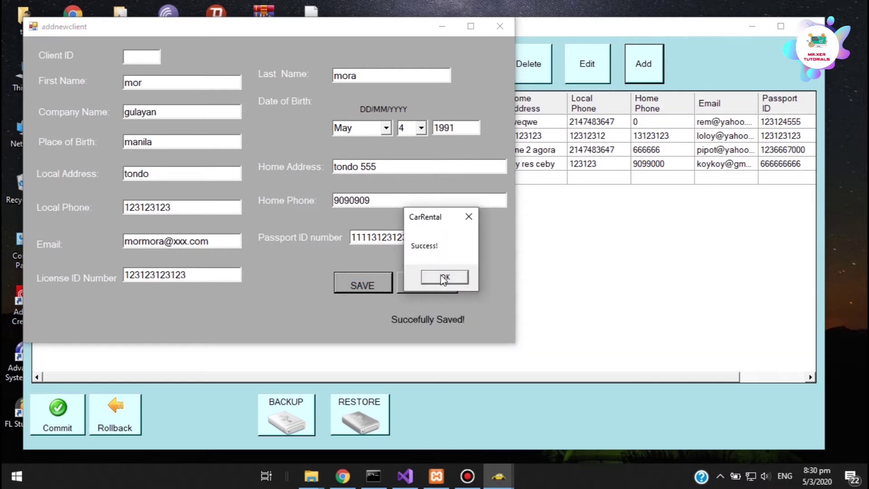
pyautogui.click(445, 276)
pyautogui.click(357, 73)
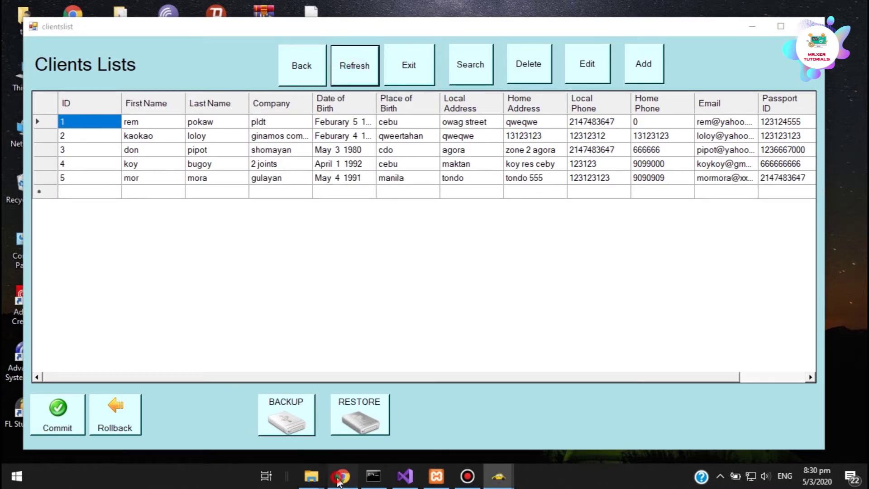
# - Look for the new record in the clients table of db_cr in phpMyAdmin and return to CarRental's clients list
pyautogui.click(342, 475)
pyautogui.click(175, 190)
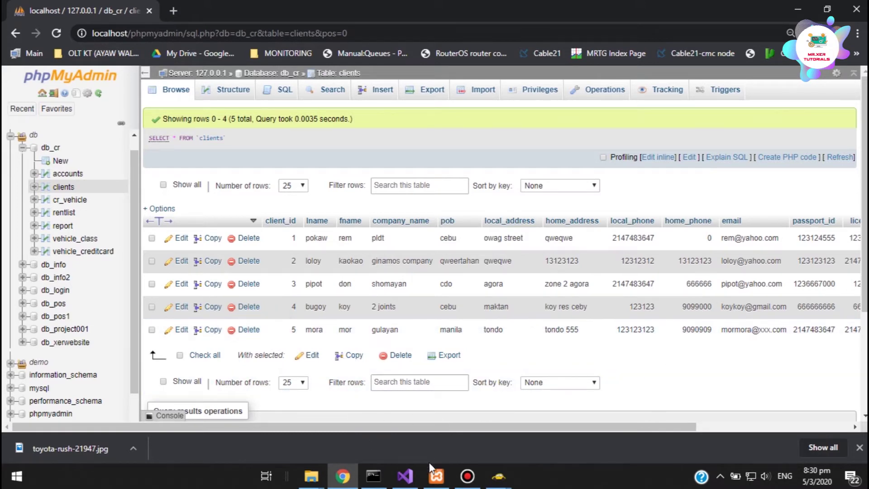
pyautogui.click(498, 476)
pyautogui.click(543, 426)
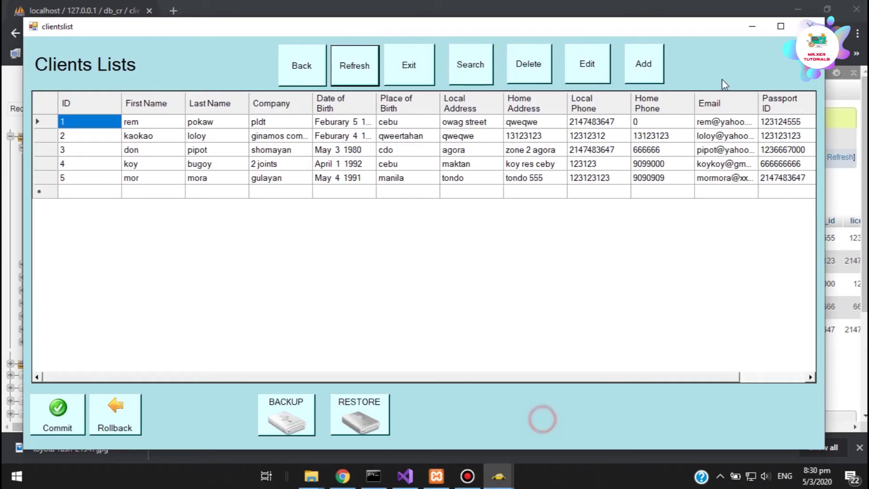
# - Open the vehicles list from the main window and start a new vehicle with car model Toyota rush
pyautogui.click(500, 480)
pyautogui.click(500, 480)
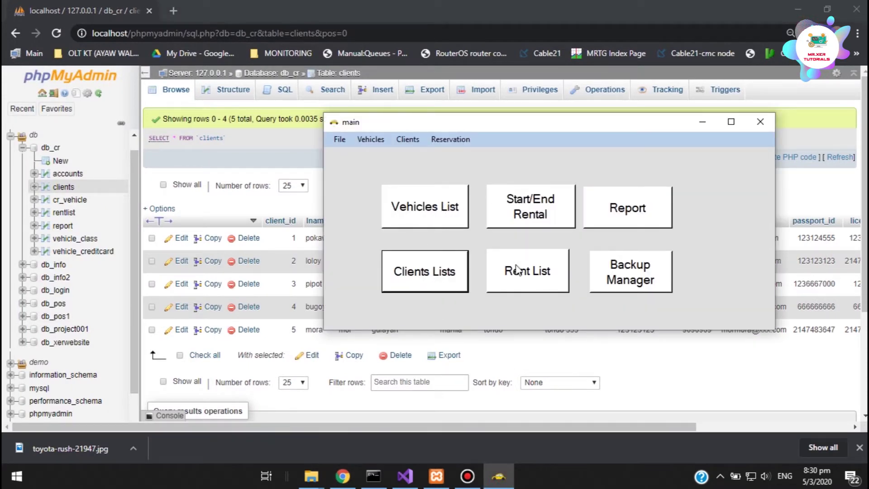
pyautogui.click(452, 221)
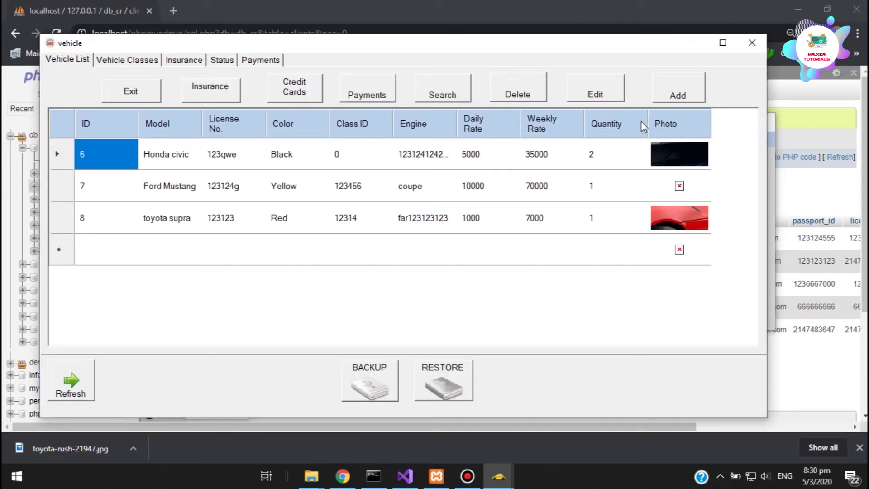
pyautogui.click(679, 93)
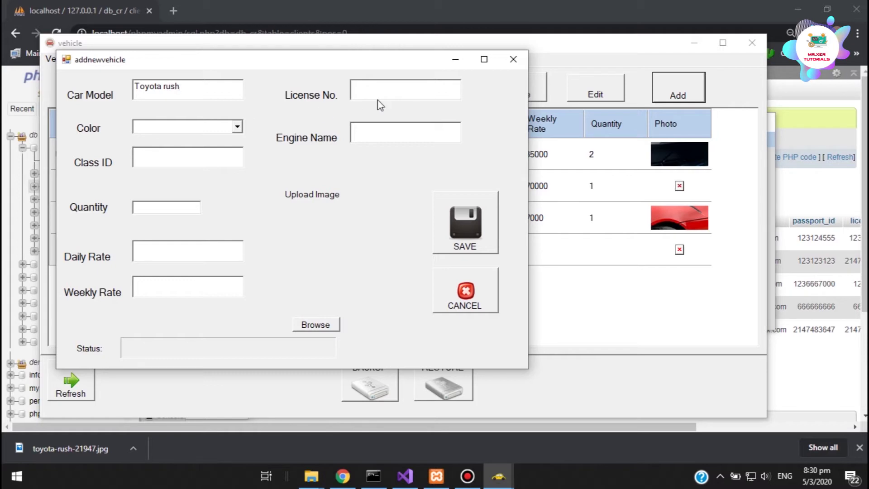
# - Enter license number 123123, color Red and class ID 13123123 for the new vehicle
pyautogui.click(392, 93)
pyautogui.click(237, 127)
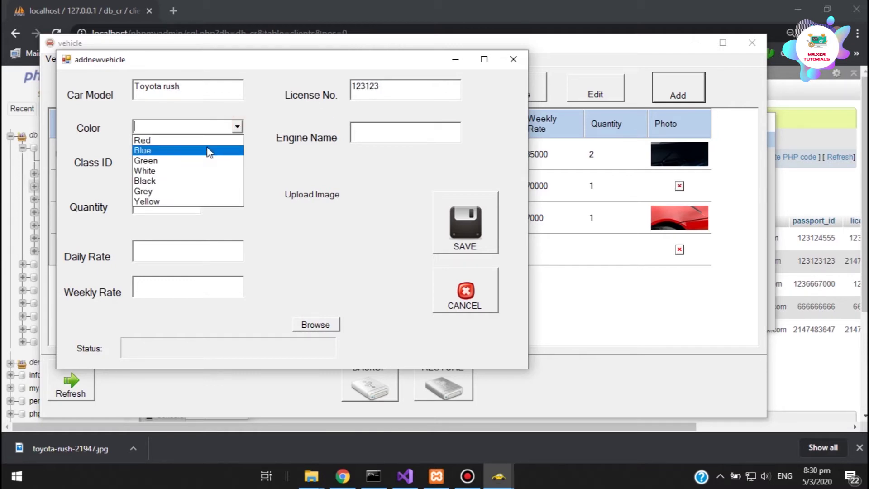
pyautogui.click(206, 141)
pyautogui.click(200, 150)
pyautogui.write('13')
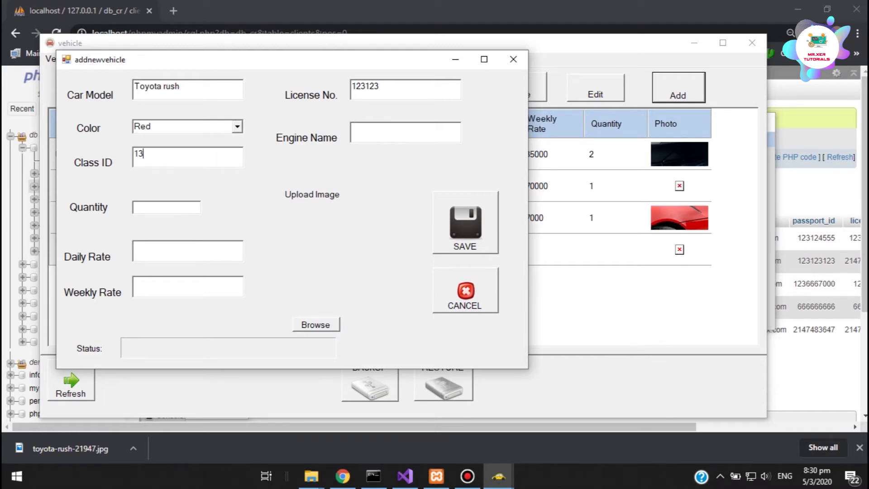
pyautogui.write('123123')
# - Set the vehicle's quantity to 1, daily rate to 900, weekly rate to 6000 and engine name to idk12121
pyautogui.click(192, 208)
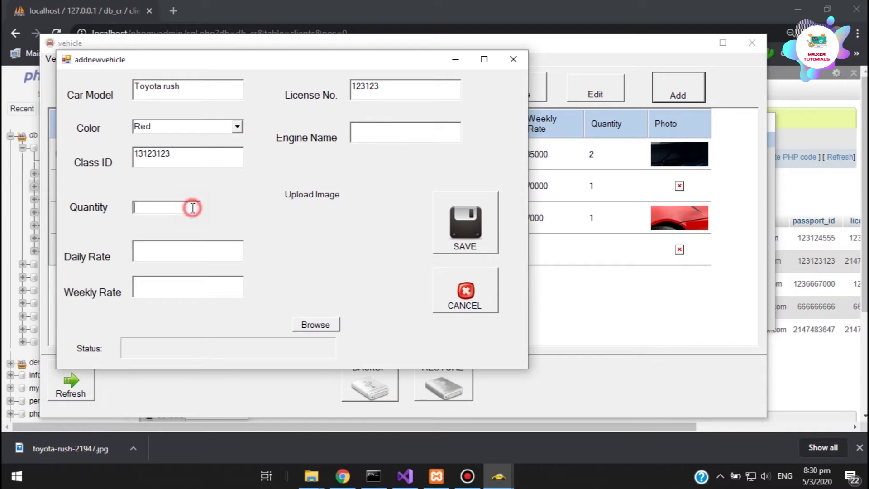
pyautogui.click(168, 248)
pyautogui.click(230, 284)
pyautogui.click(407, 128)
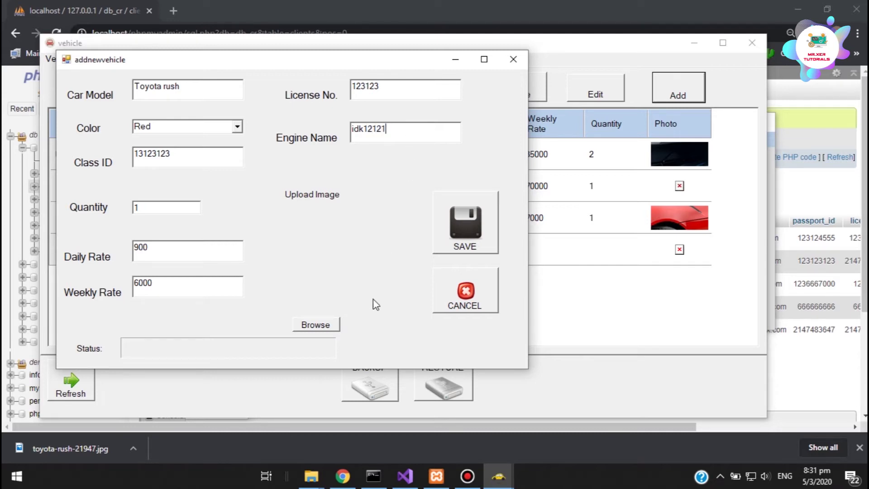
# - Upload the red Toyota Rush photo from the Downloads folder as the vehicle's image
pyautogui.click(316, 324)
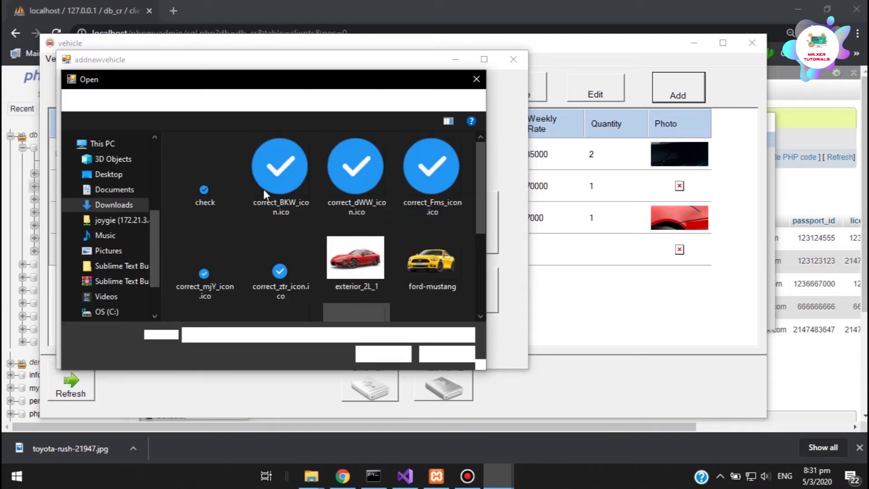
pyautogui.moveTo(478, 218); pyautogui.dragTo(474, 295)
pyautogui.click(181, 281)
pyautogui.click(378, 354)
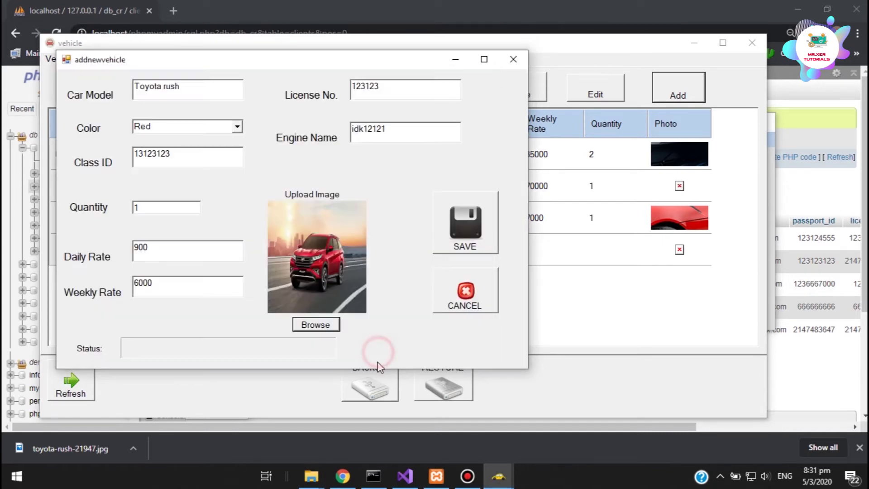
# - Save the new vehicle record and refresh the vehicle list
pyautogui.click(463, 235)
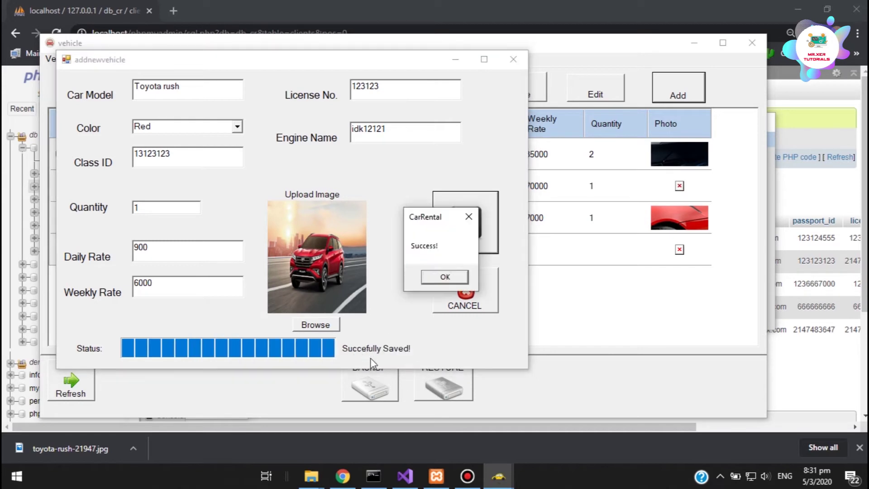
pyautogui.click(443, 276)
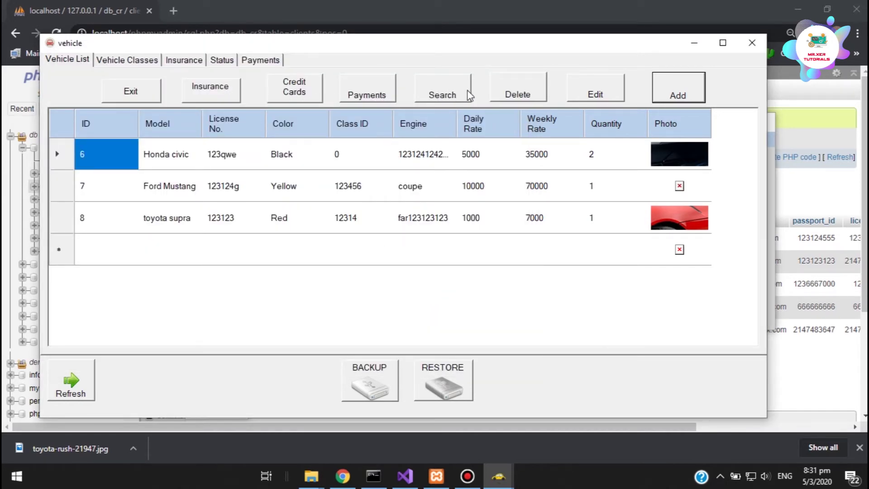
pyautogui.click(64, 385)
# - Look for the new vehicle in the cr_vehicle table in phpMyAdmin and close CarRental's vehicle list
pyautogui.click(343, 476)
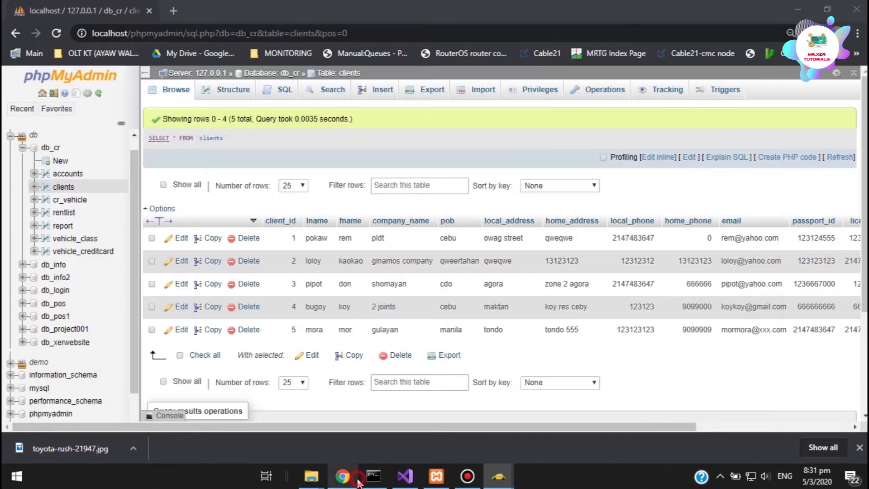
pyautogui.click(71, 199)
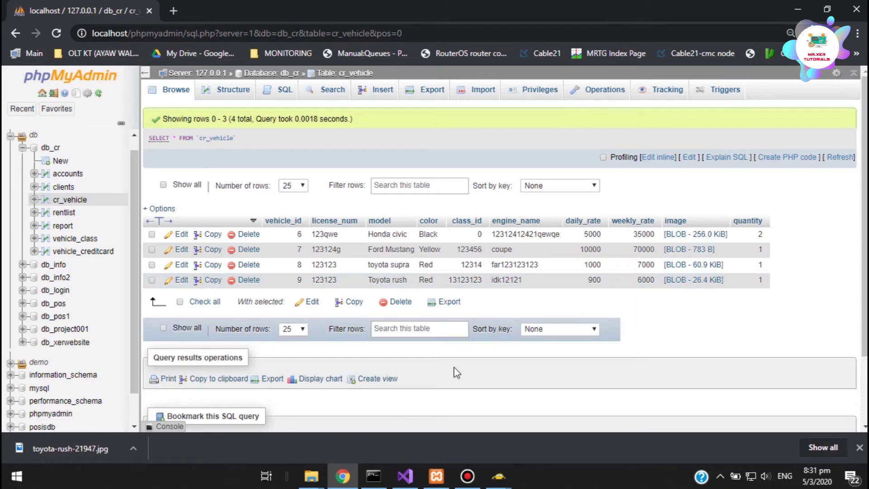
pyautogui.click(498, 476)
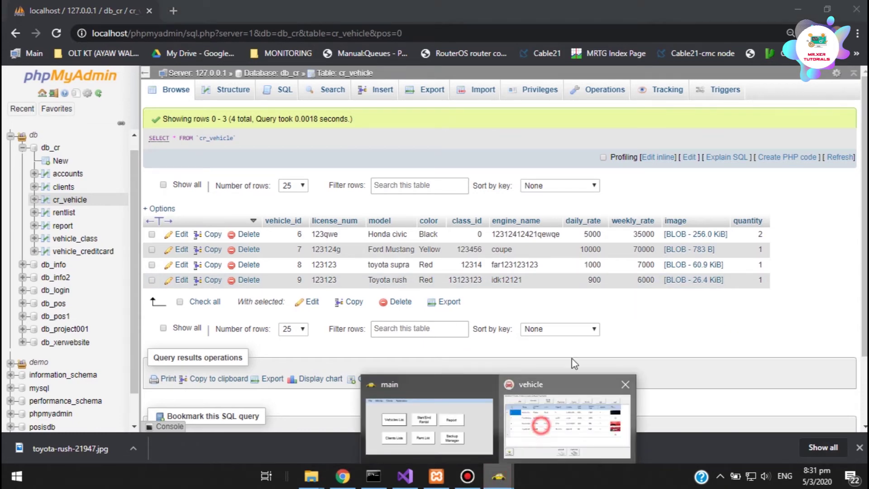
pyautogui.click(542, 434)
pyautogui.click(749, 42)
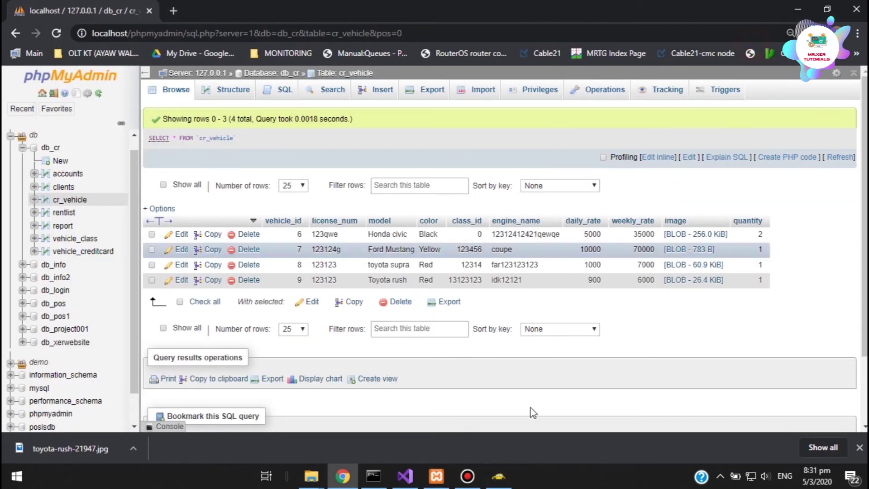
# - Reposition CarRental's main window and view the clients table of db_cr in phpMyAdmin
pyautogui.click(499, 476)
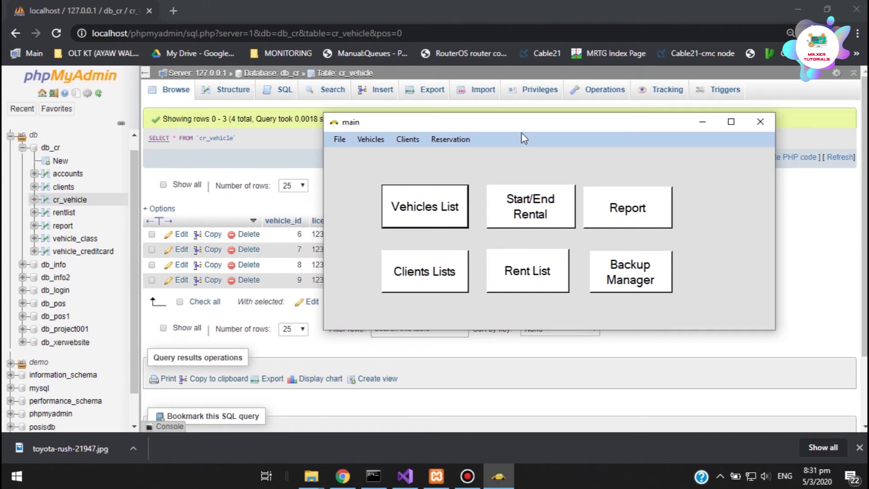
pyautogui.moveTo(521, 123); pyautogui.dragTo(558, 131)
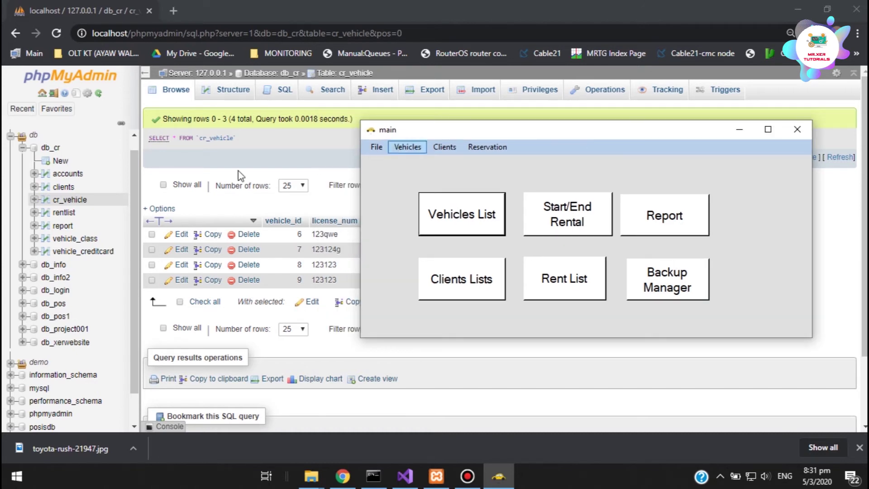
pyautogui.click(63, 187)
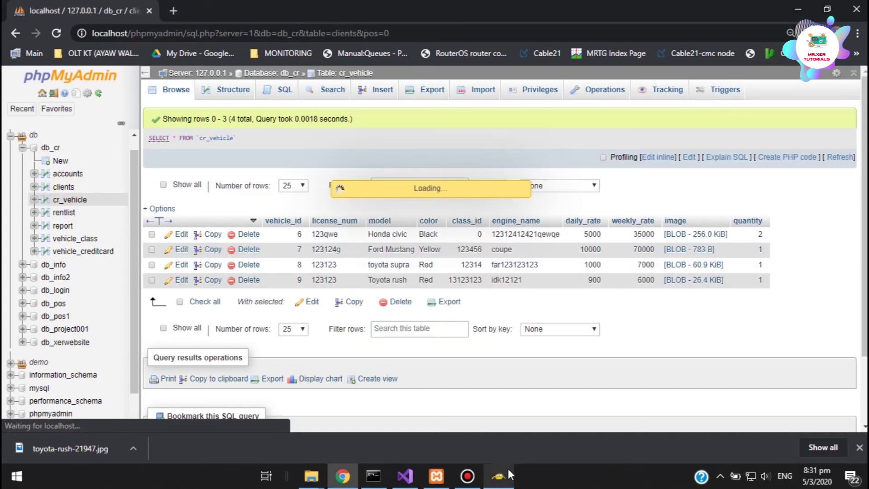
# - Start a new rental in CarRental and add car ID 9 for 5 days
pyautogui.click(499, 476)
pyautogui.click(588, 221)
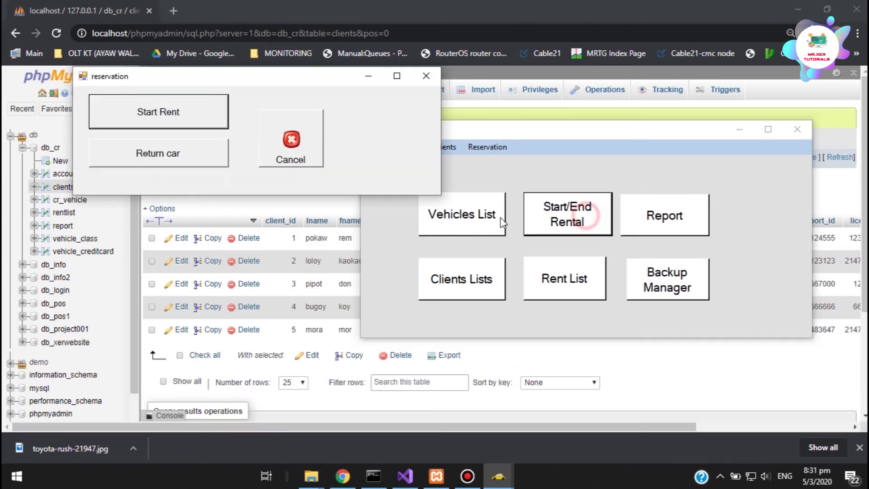
pyautogui.click(157, 117)
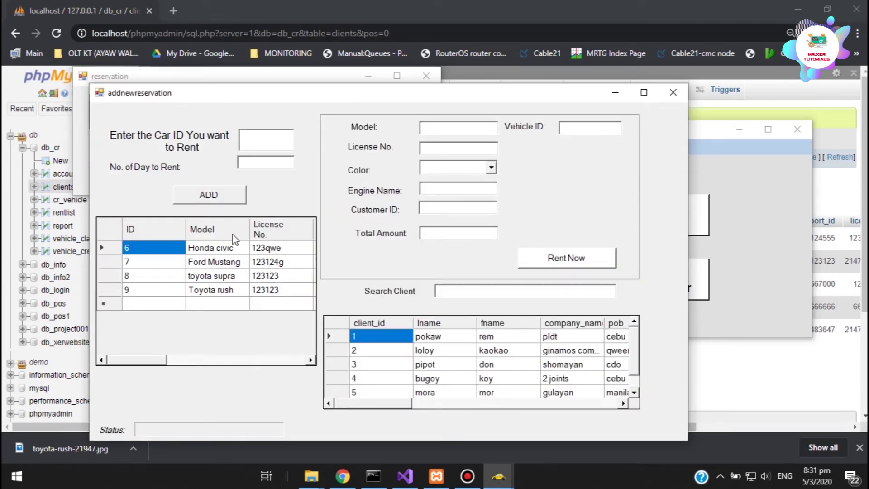
pyautogui.click(285, 141)
pyautogui.click(281, 162)
pyautogui.click(231, 199)
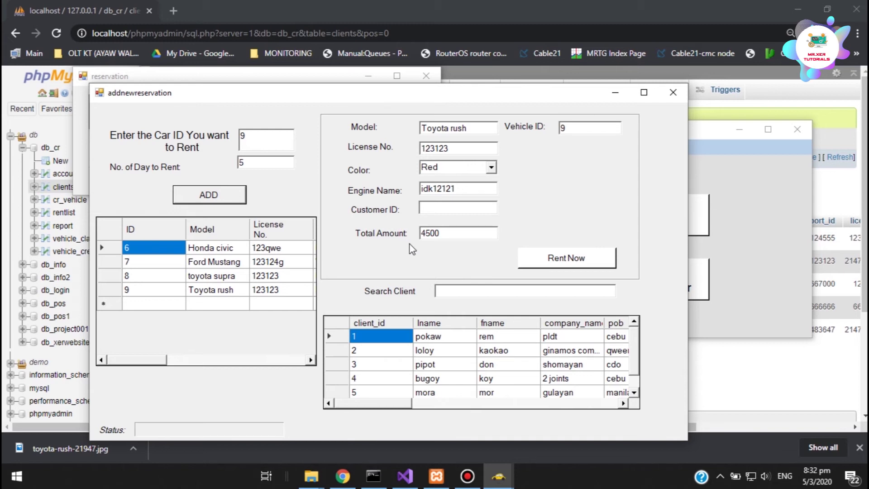
# - Search for the newly added client by last name, enter their customer ID and complete the rental
pyautogui.click(448, 292)
pyautogui.write('mora')
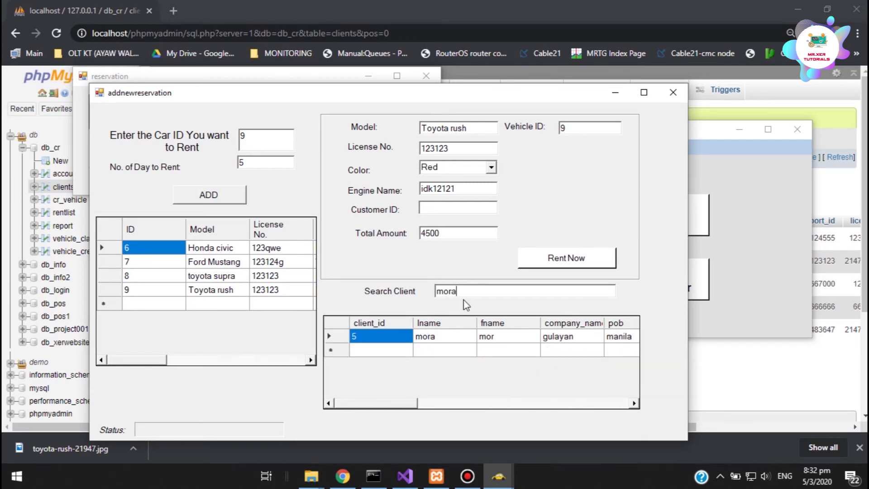
pyautogui.click(458, 206)
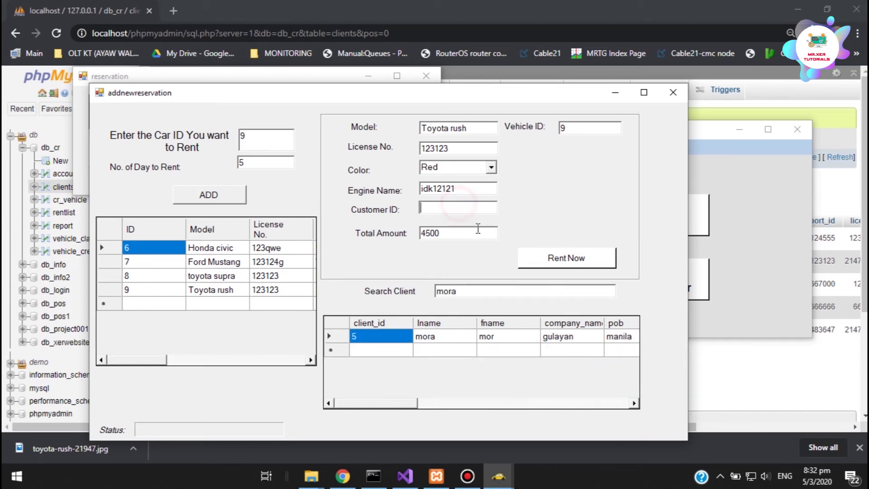
pyautogui.click(561, 265)
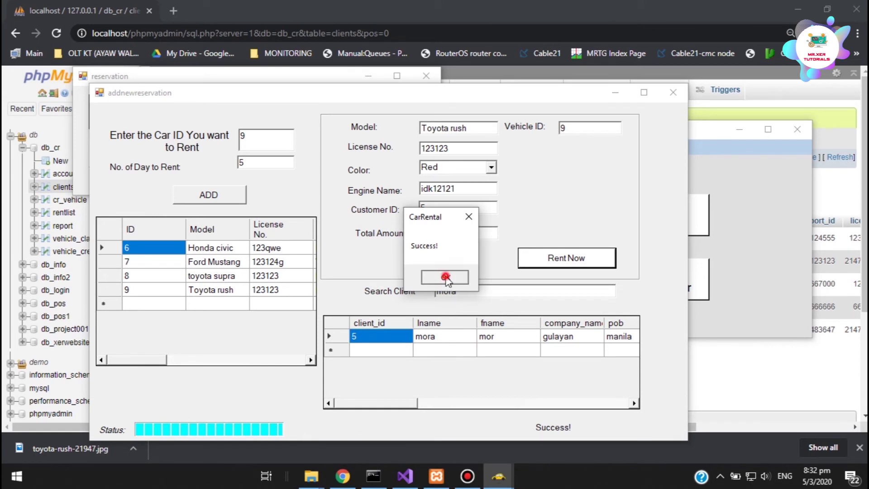
pyautogui.click(445, 277)
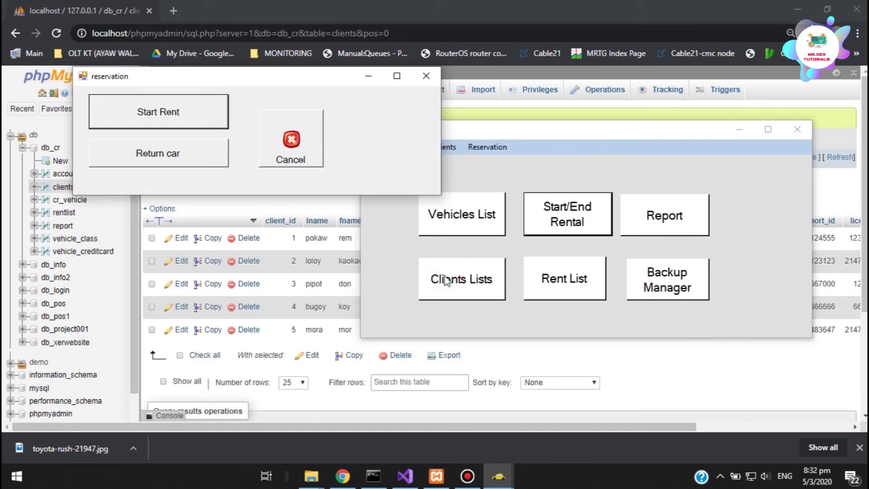
# - Close the reservation window and check the rent list for the new rental
pyautogui.click(286, 159)
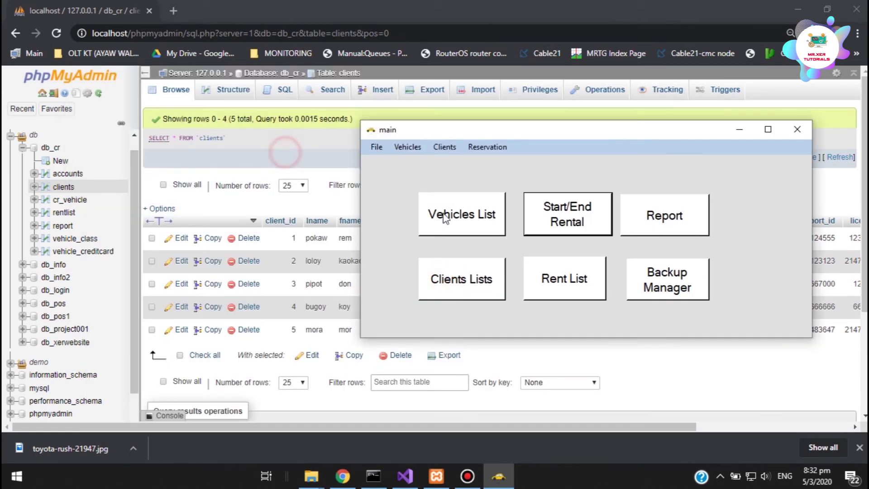
pyautogui.click(565, 289)
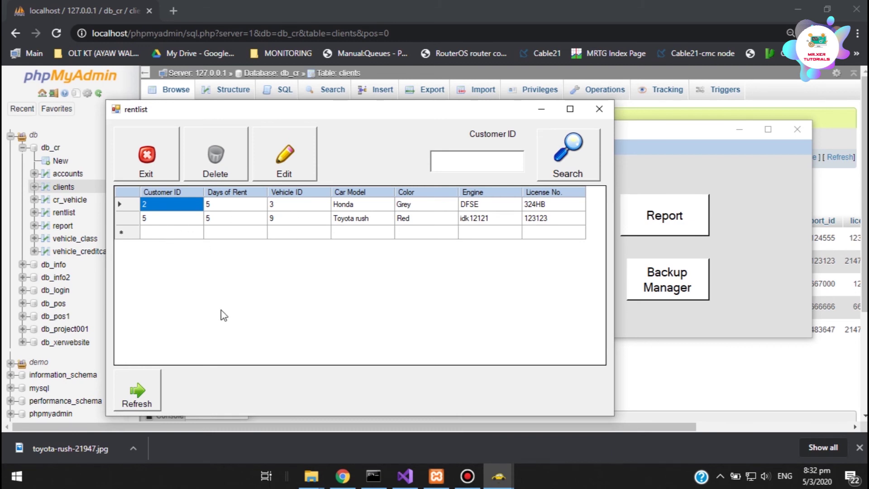
pyautogui.click(600, 111)
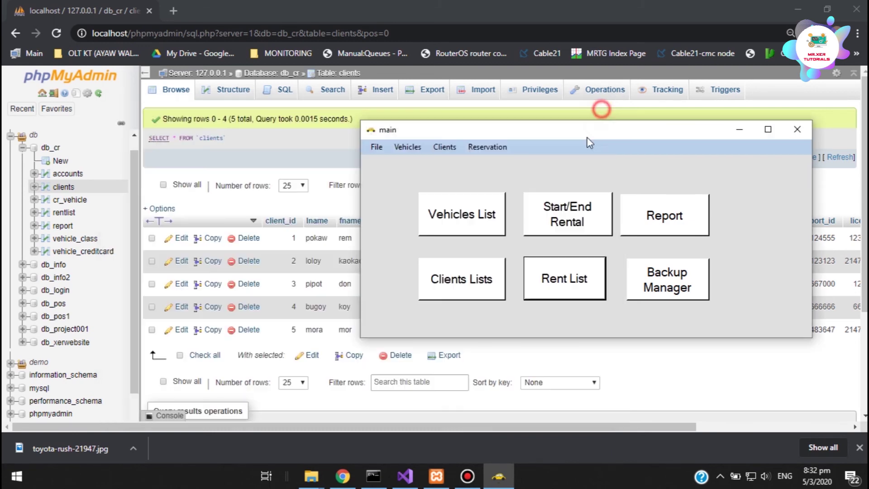
# - Look up the rental by the client's customer ID, return the car and close the reservation window
pyautogui.click(550, 224)
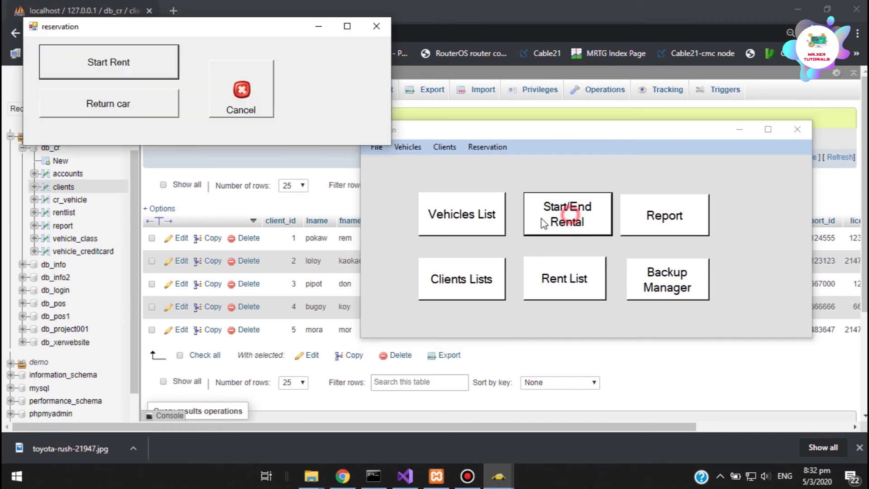
pyautogui.click(144, 104)
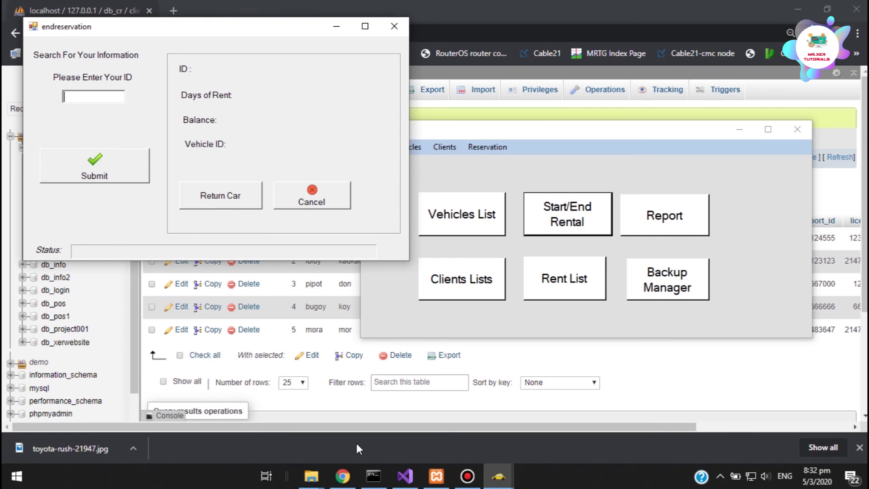
pyautogui.write('5')
pyautogui.click(126, 164)
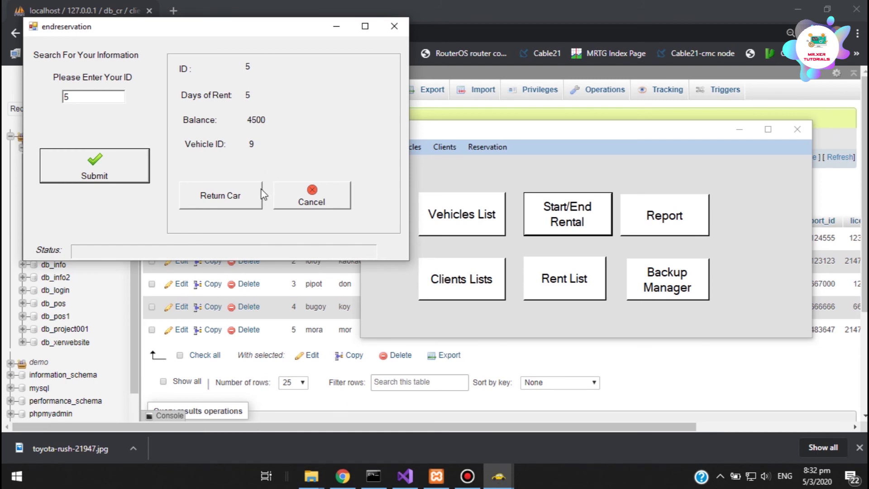
pyautogui.click(239, 198)
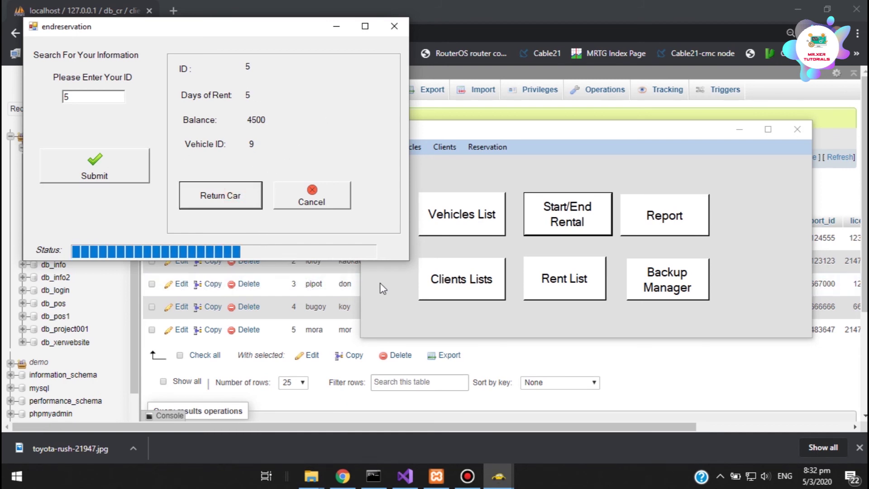
pyautogui.click(446, 277)
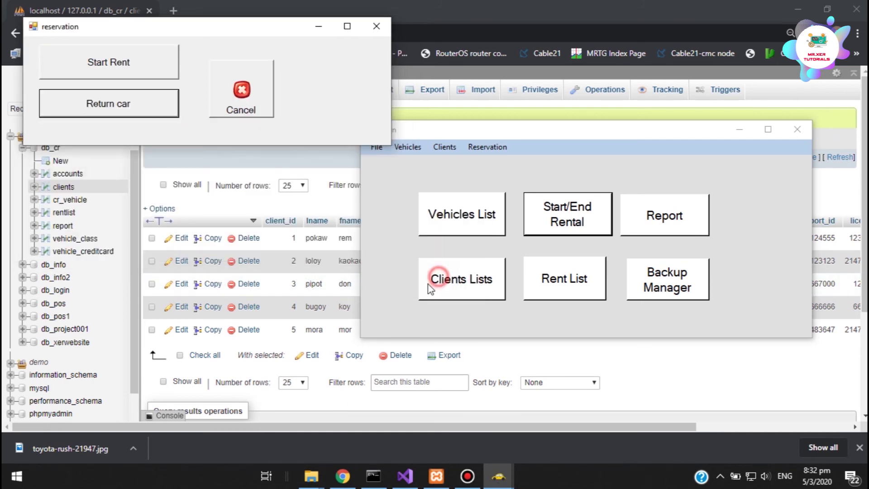
pyautogui.click(376, 26)
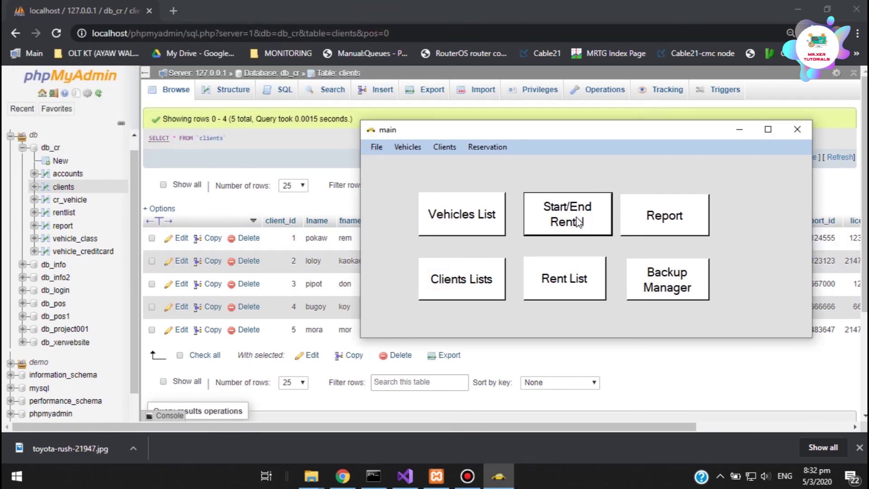
# - Review the clients list, vehicle list and rent list after the car's return, closing each one
pyautogui.click(449, 288)
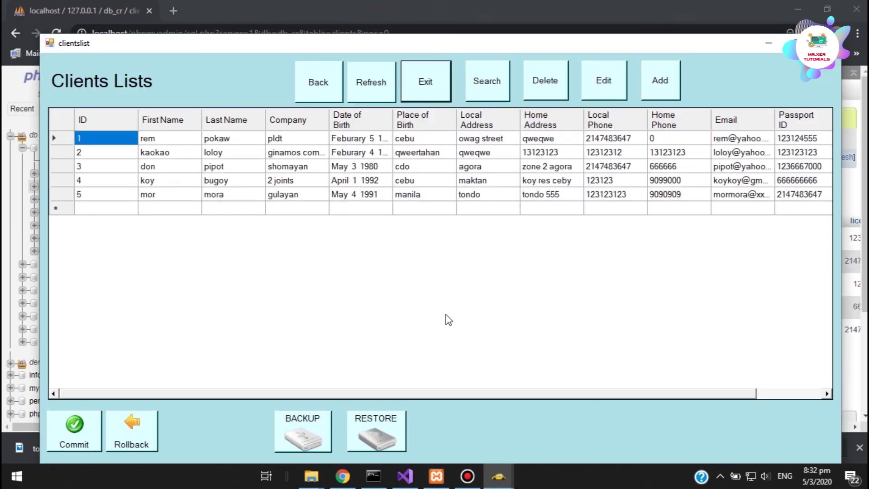
pyautogui.click(828, 43)
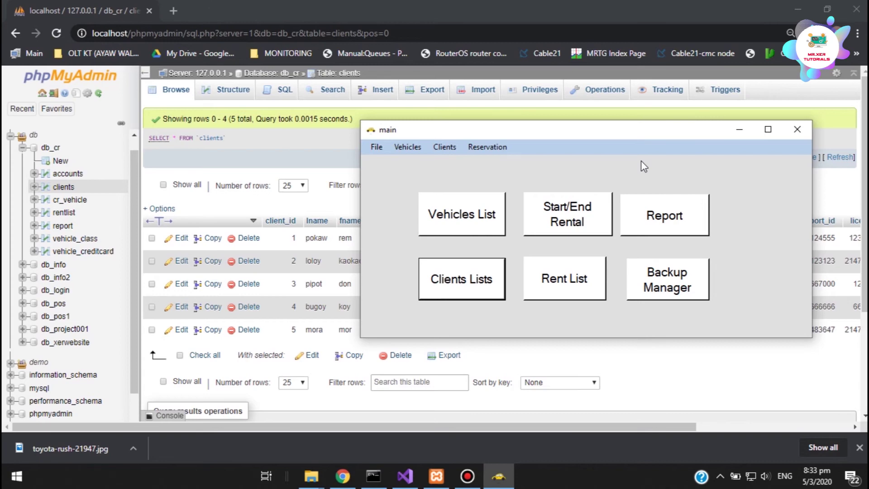
pyautogui.click(473, 220)
pyautogui.click(772, 58)
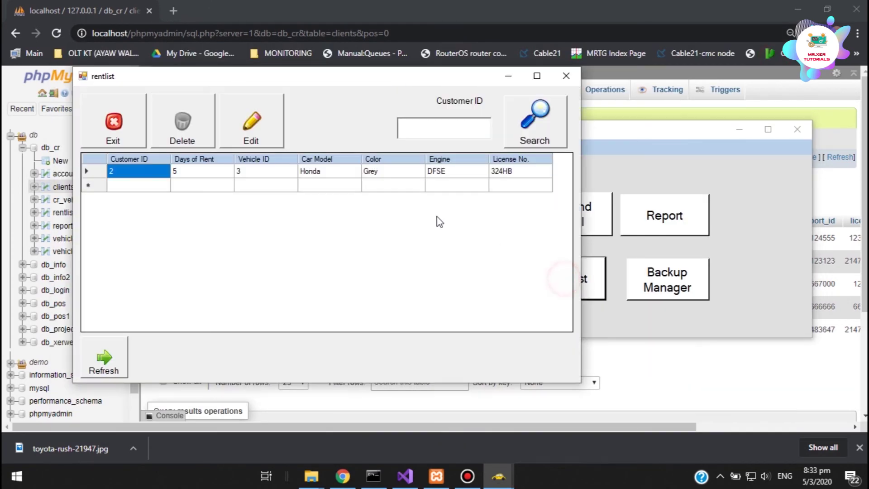
pyautogui.click(566, 280)
pyautogui.click(566, 75)
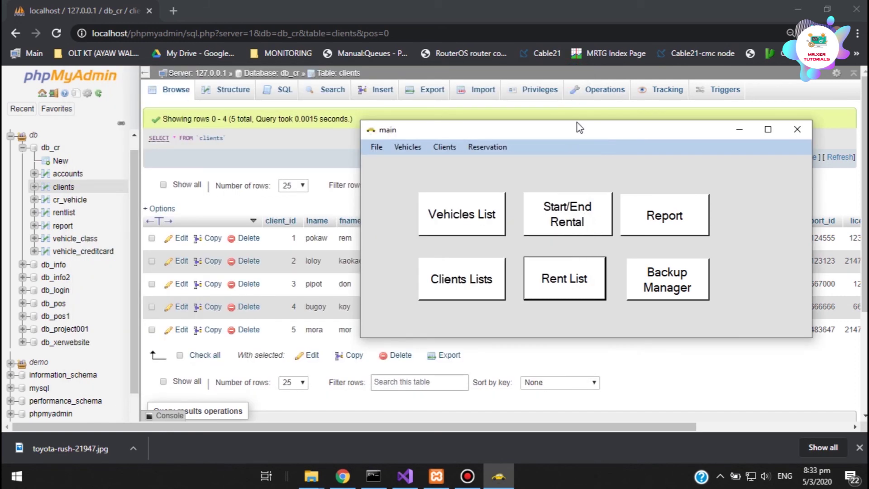
# - Move the main window aside, refresh the desktop and close CarRental
pyautogui.moveTo(580, 127); pyautogui.dragTo(422, 74)
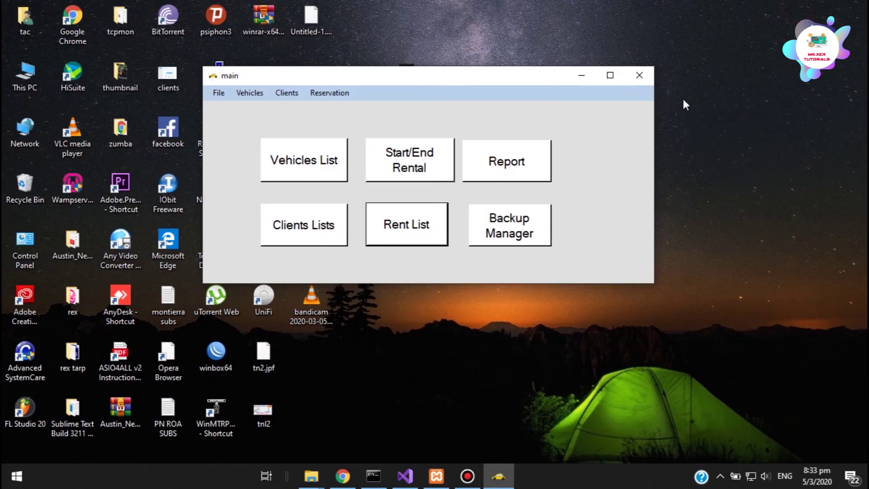
pyautogui.click(739, 135)
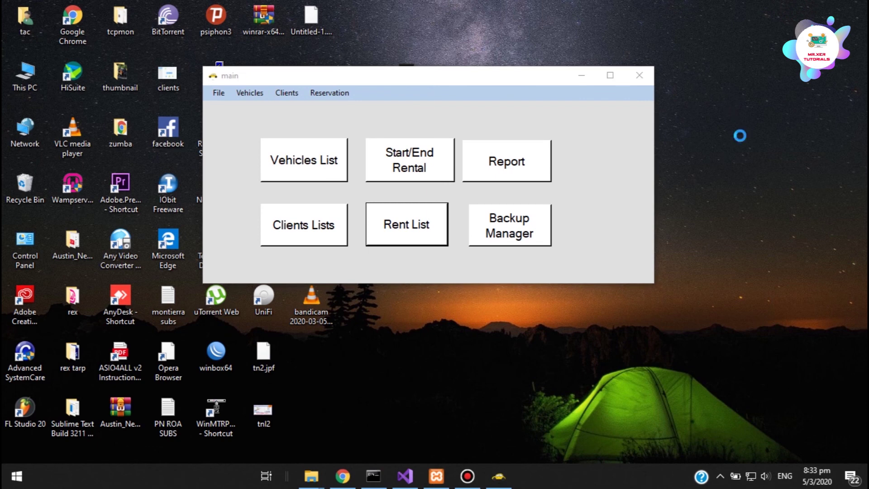
pyautogui.rightClick(737, 138)
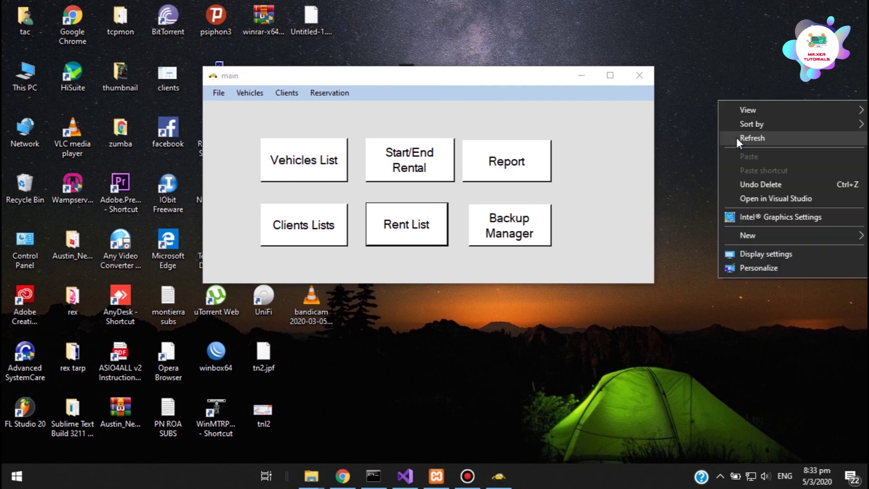
pyautogui.click(736, 139)
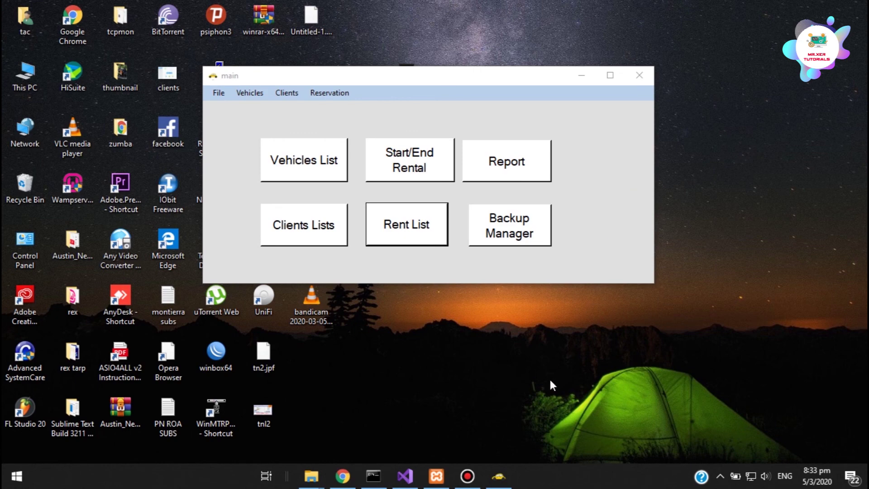
pyautogui.click(640, 75)
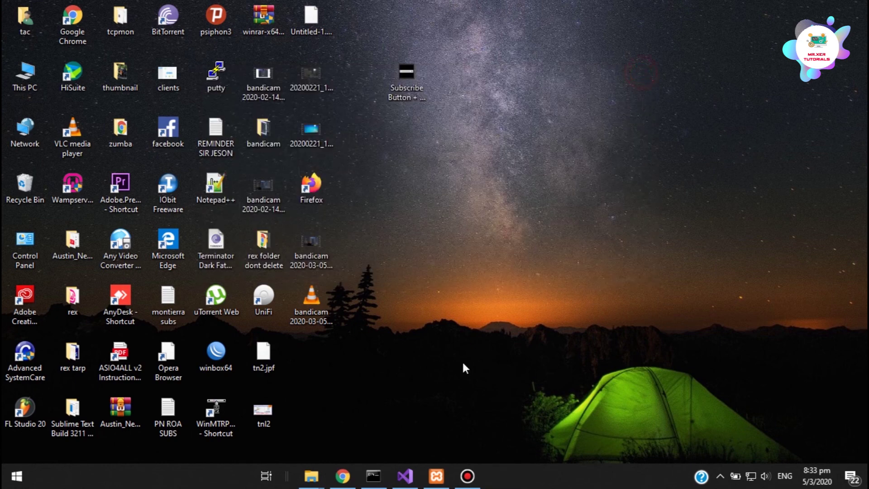